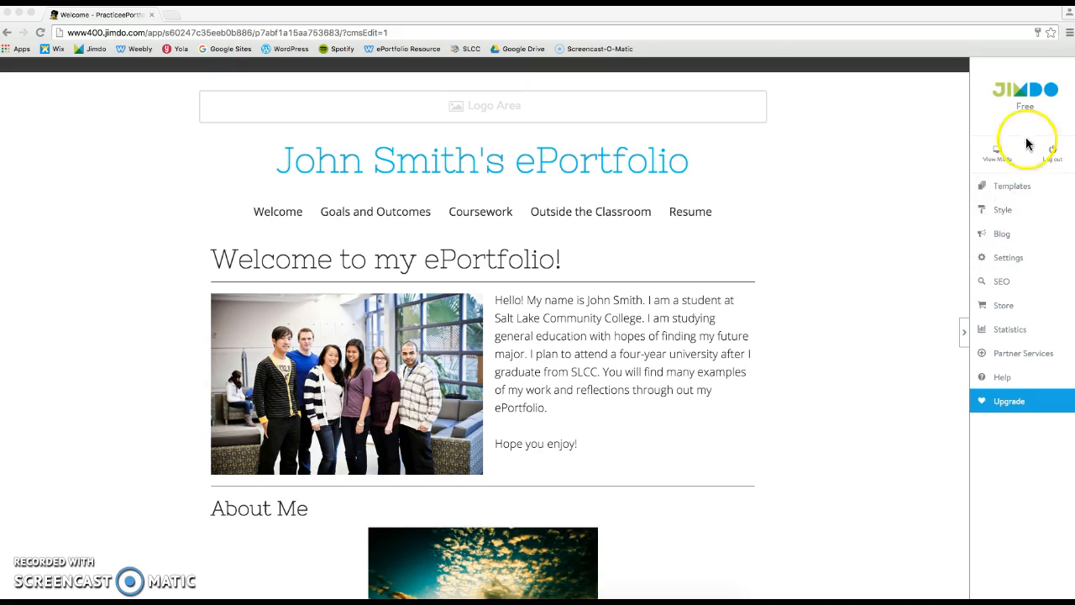
Step: Open the site's Style design settings with Style by Element switched on
click(1002, 212)
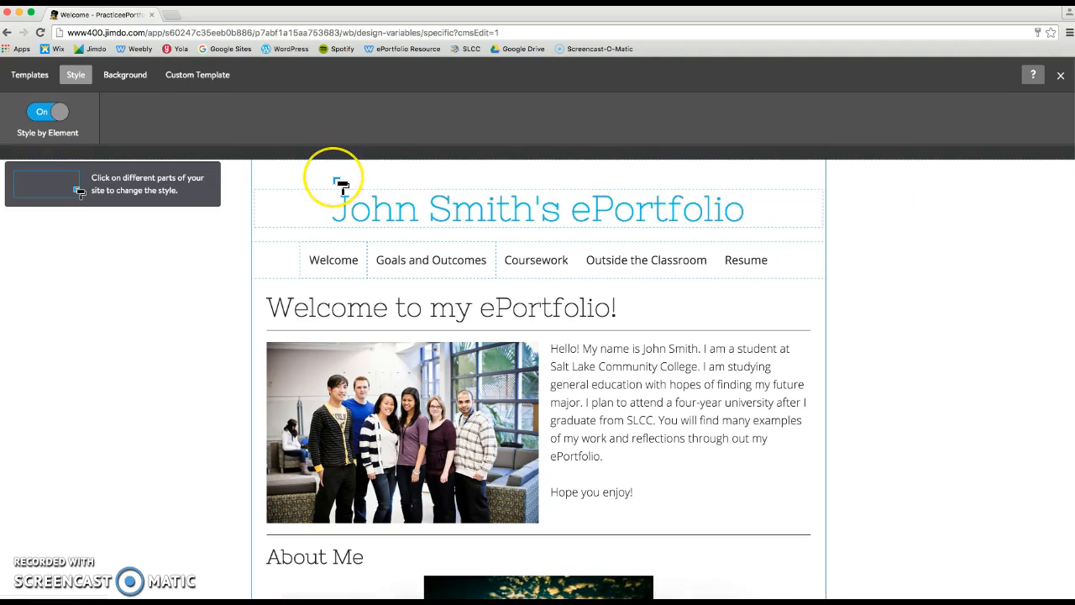
click(123, 94)
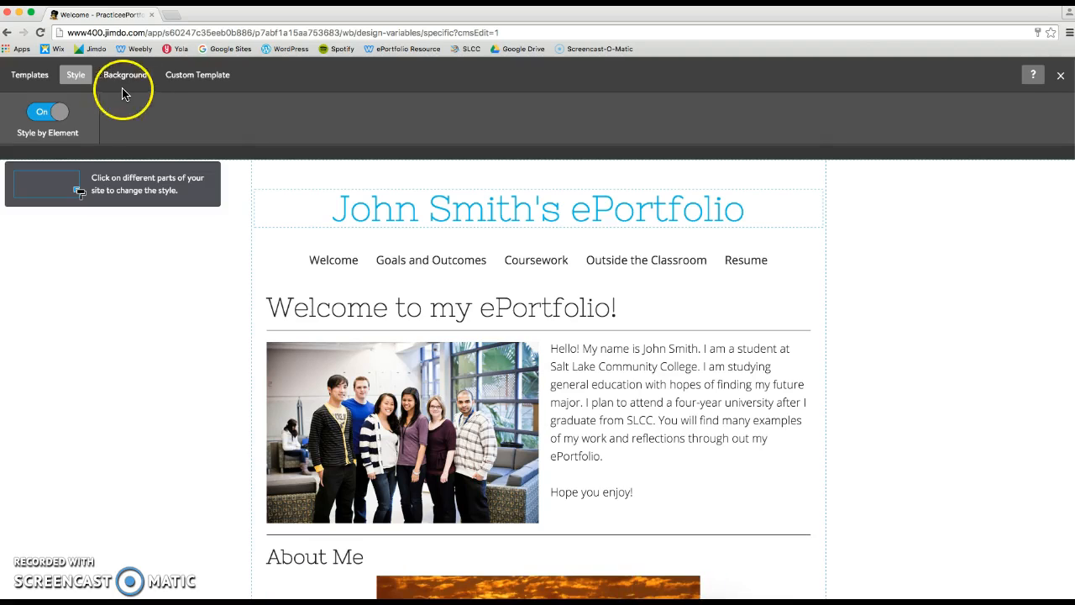
click(44, 111)
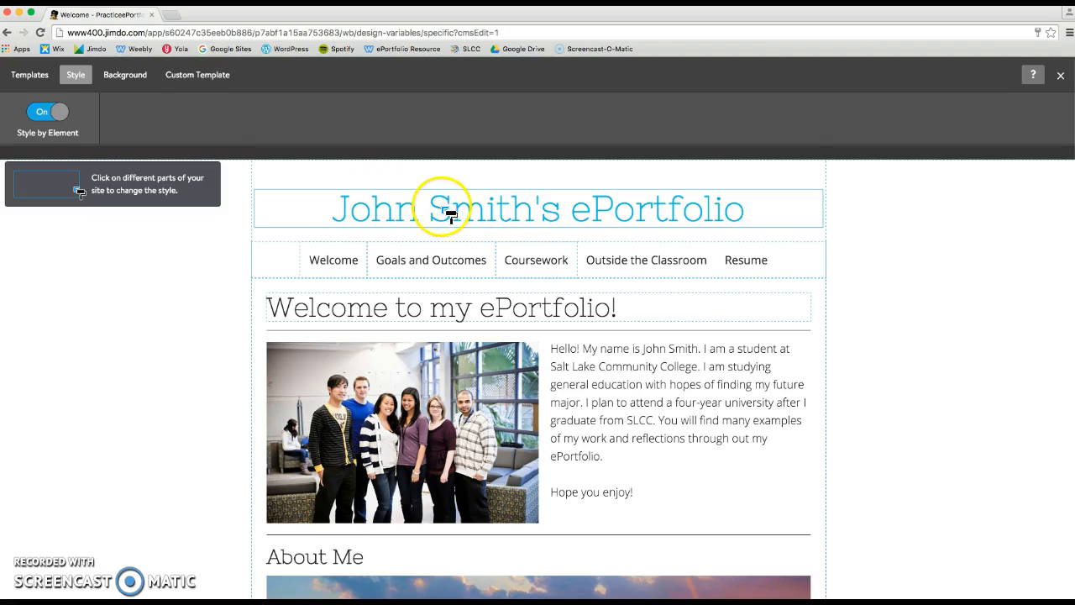
Step: Change the site title's font to Aclonica
click(508, 215)
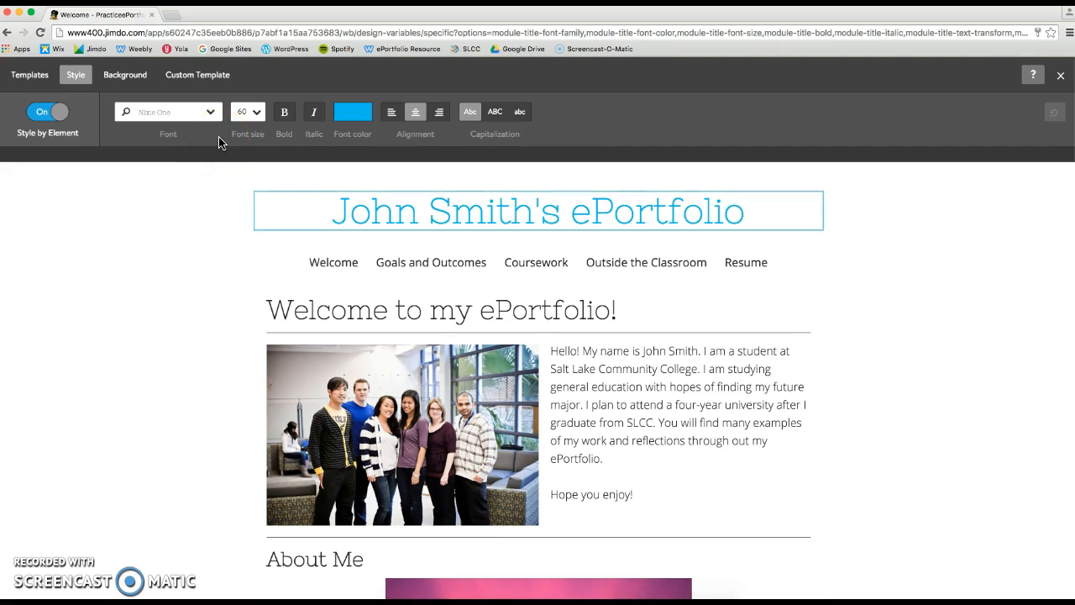
click(212, 114)
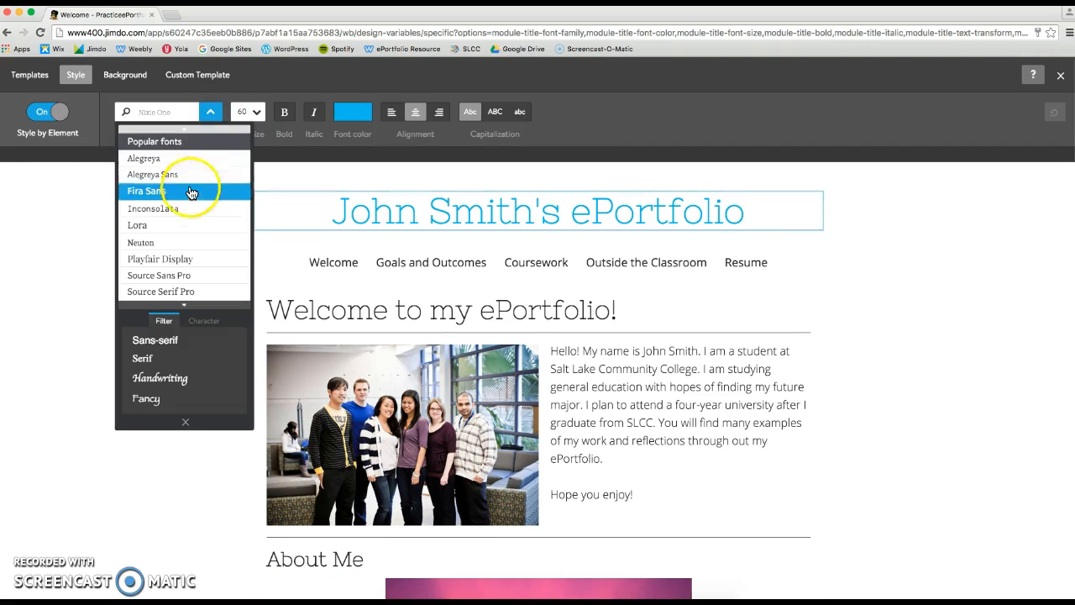
scroll(195, 217, down, 5)
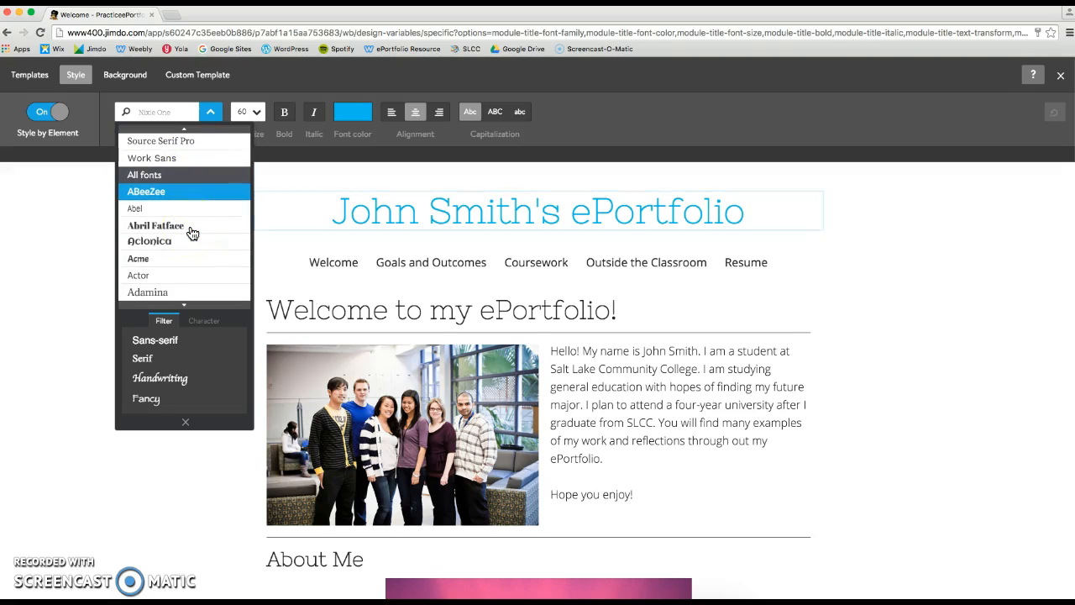
click(172, 244)
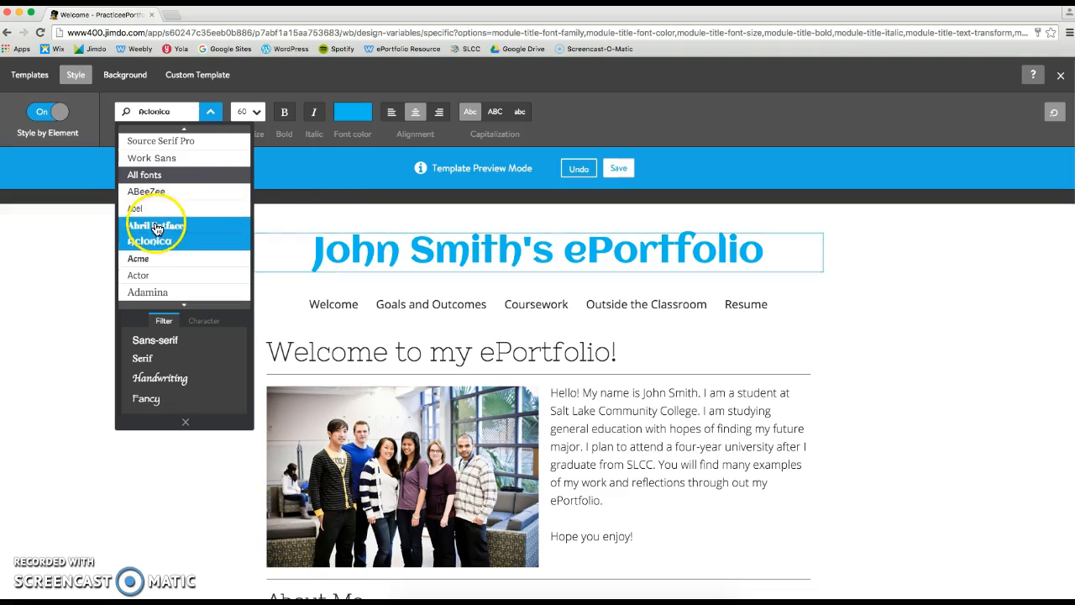
click(365, 300)
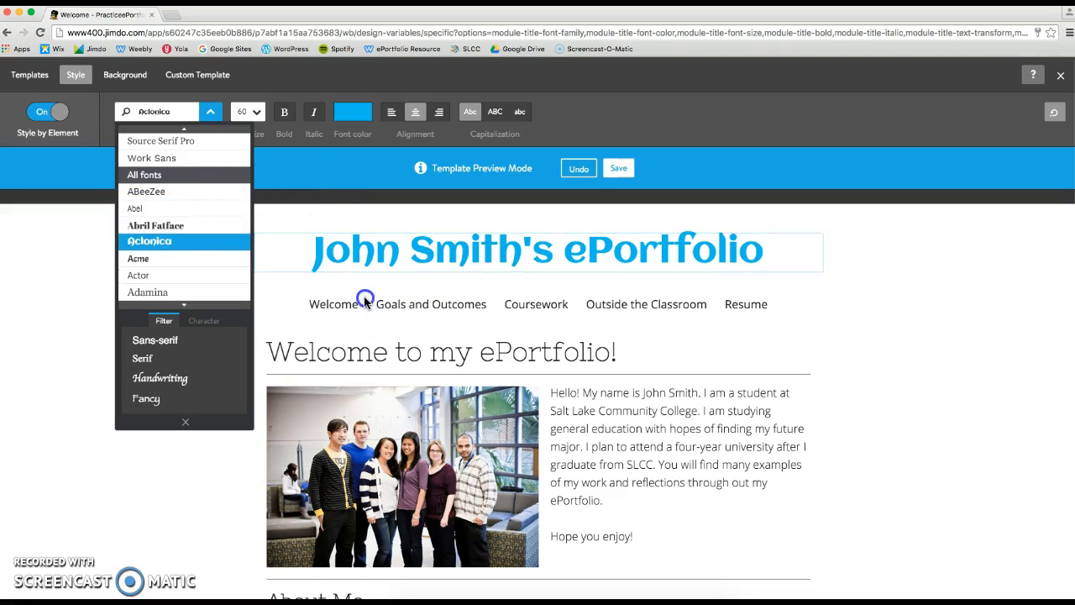
Step: Turn off Style by Element and set the site's color scheme to red
click(495, 359)
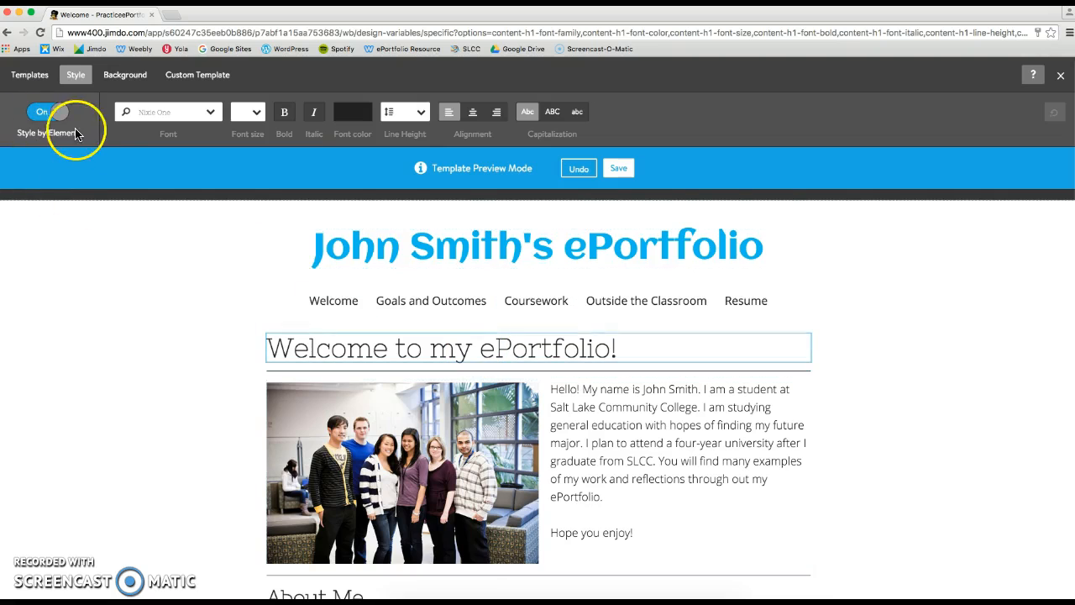
click(47, 116)
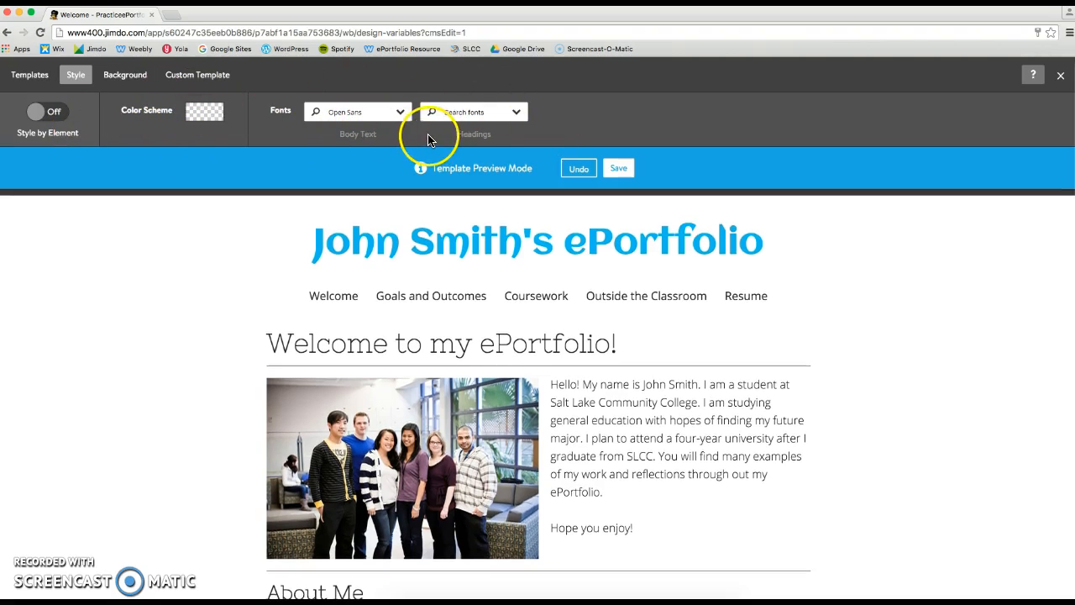
click(209, 118)
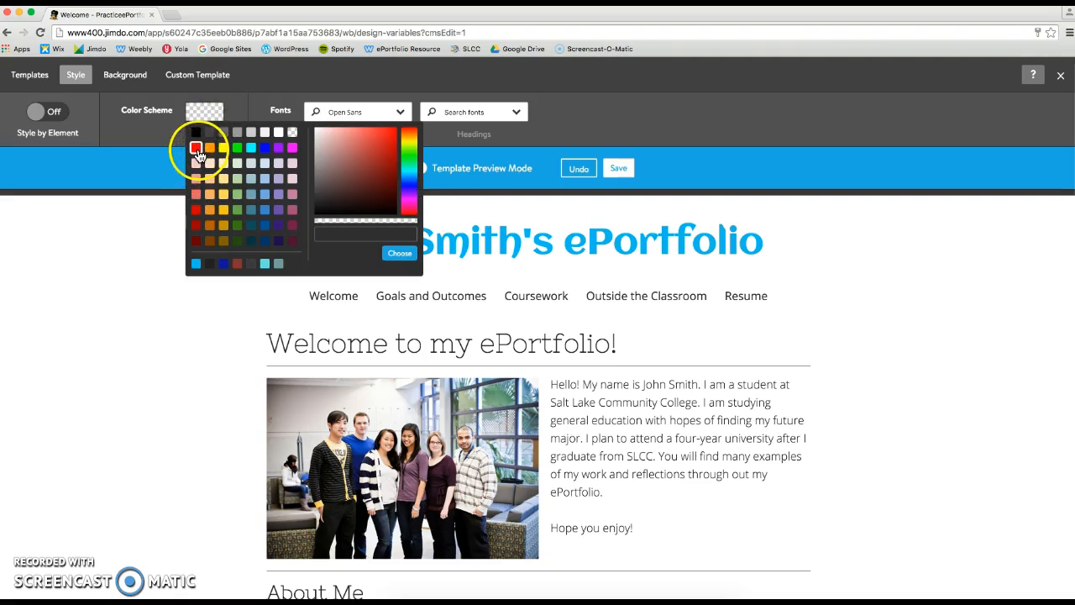
click(196, 150)
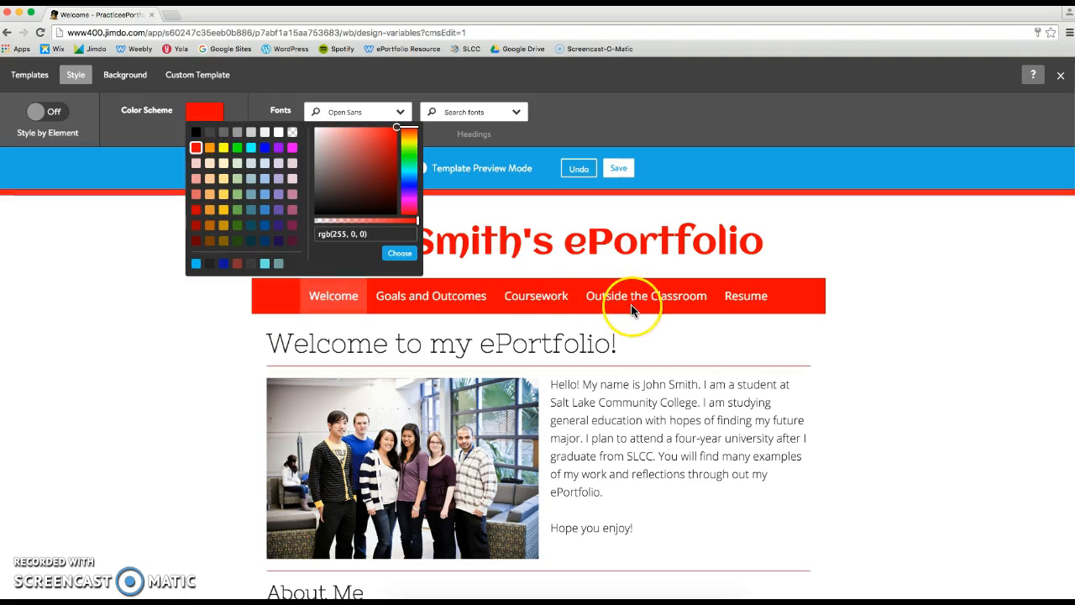
scroll(630, 305, down, 5)
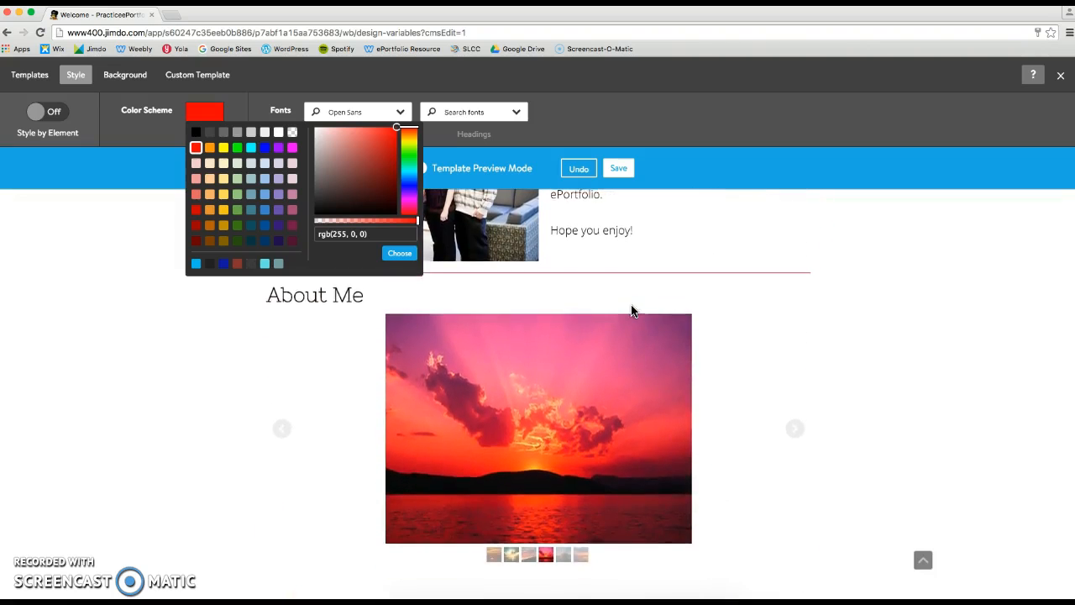
scroll(632, 311, up, 1)
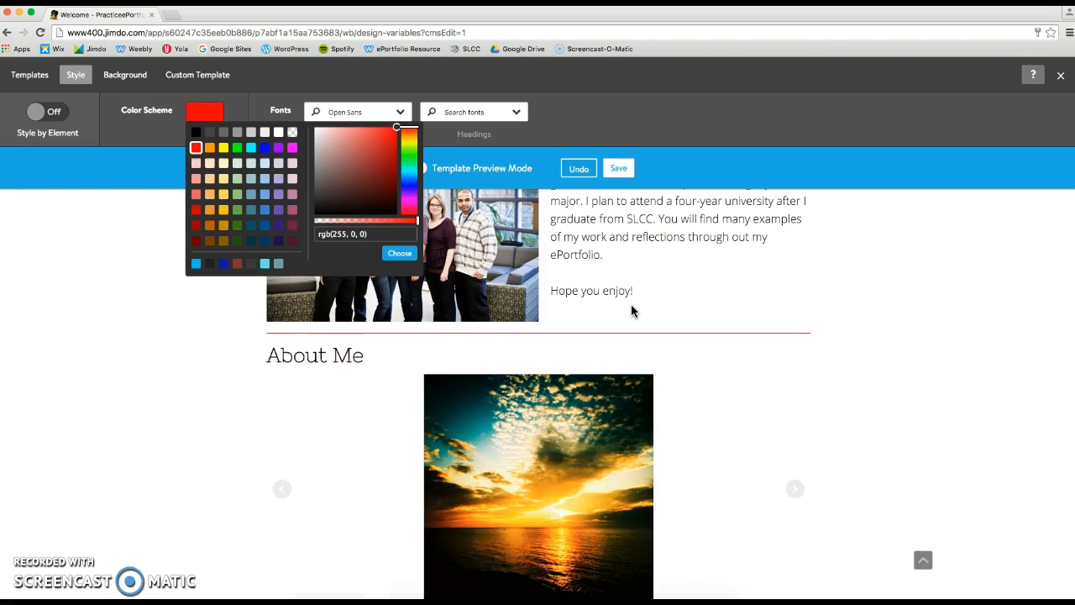
Step: Set the body text font to Neuton
click(333, 85)
click(398, 113)
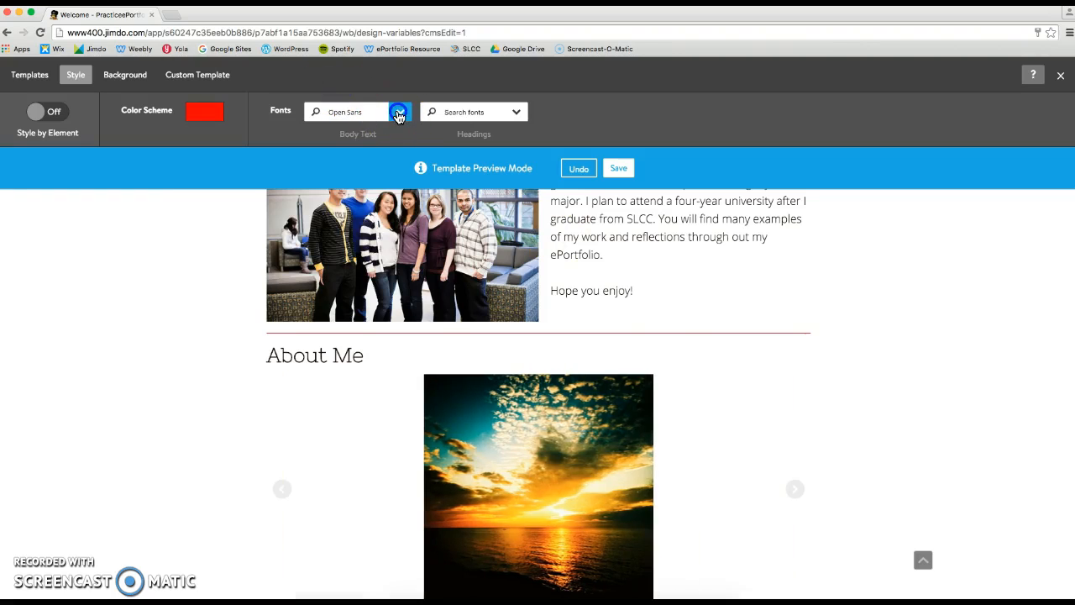
click(348, 246)
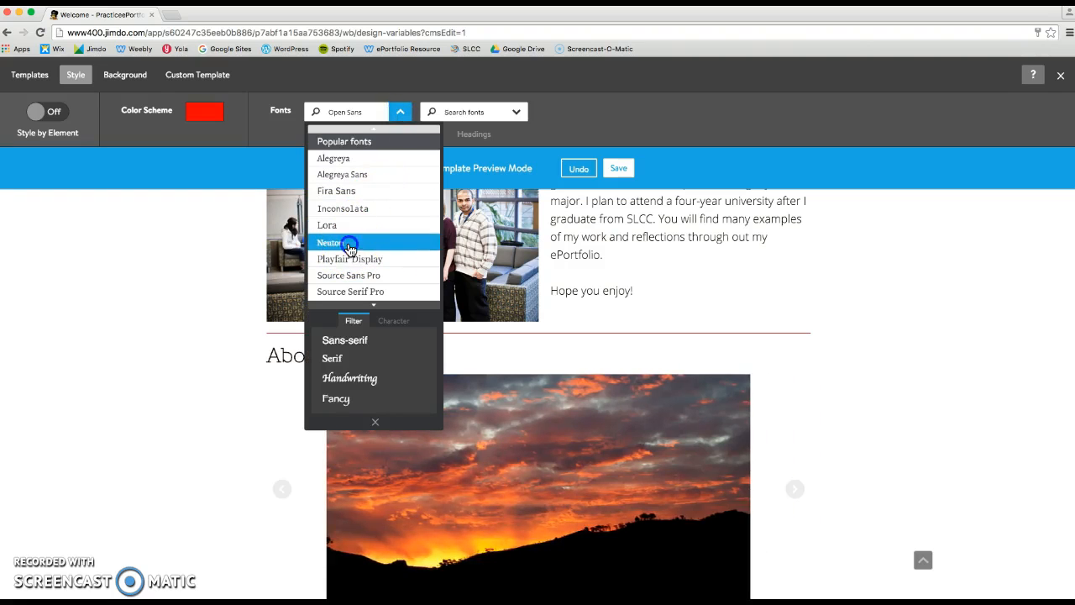
scroll(715, 263, up, 3)
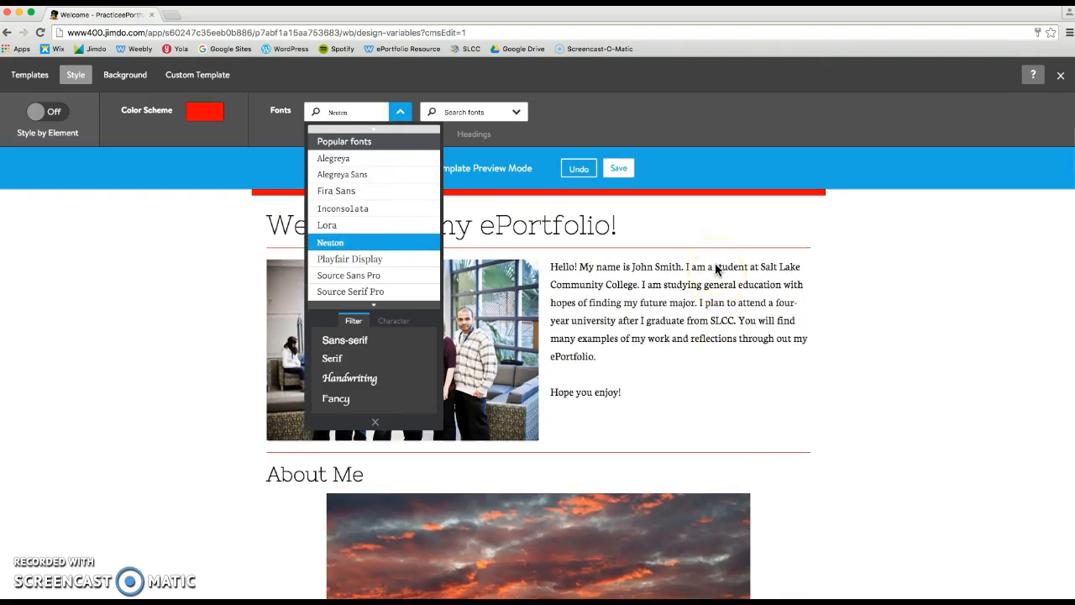
scroll(714, 263, up, 3)
Step: Set the headings font to Inconsolata, then undo all the style changes
click(514, 114)
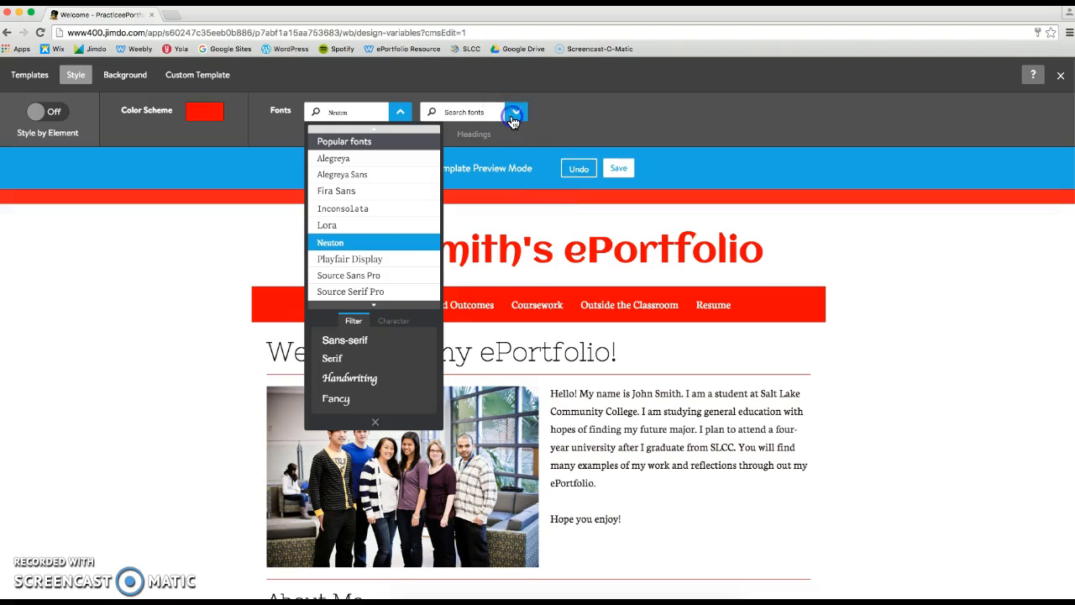
click(477, 211)
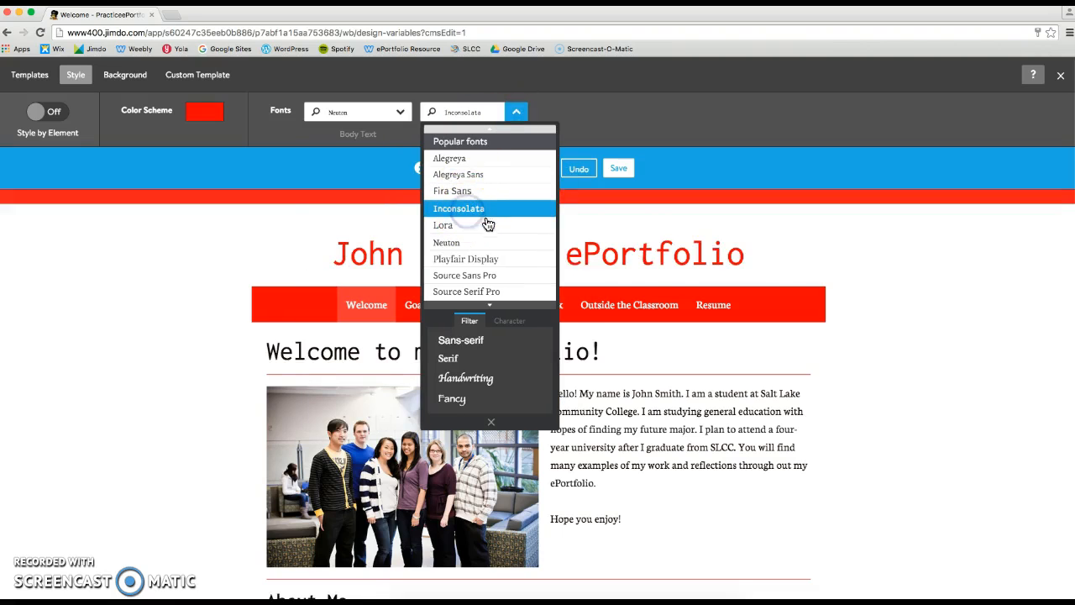
scroll(801, 270, down, 2)
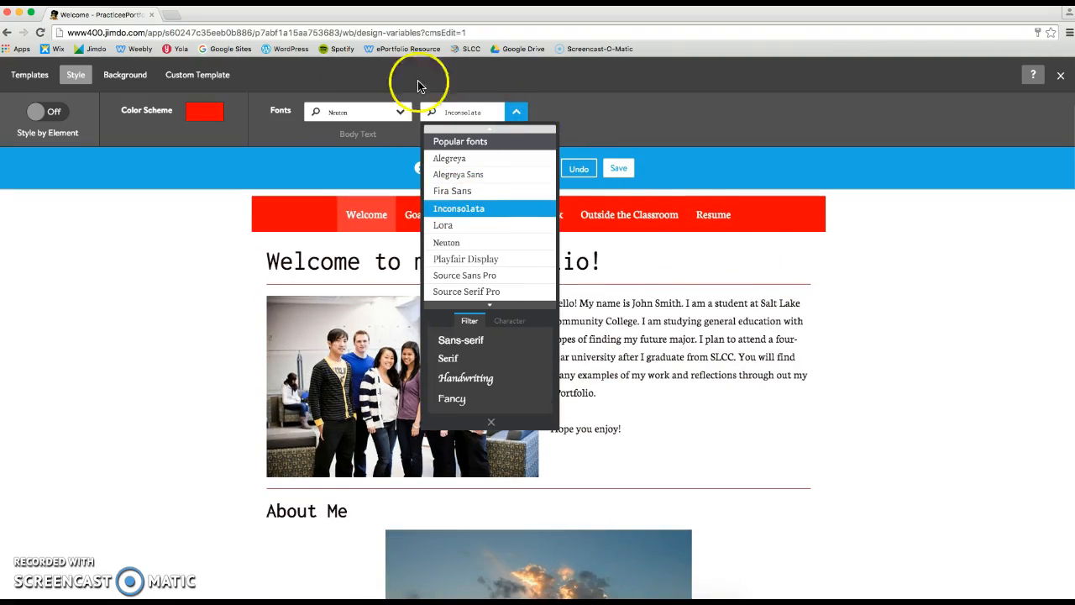
click(283, 87)
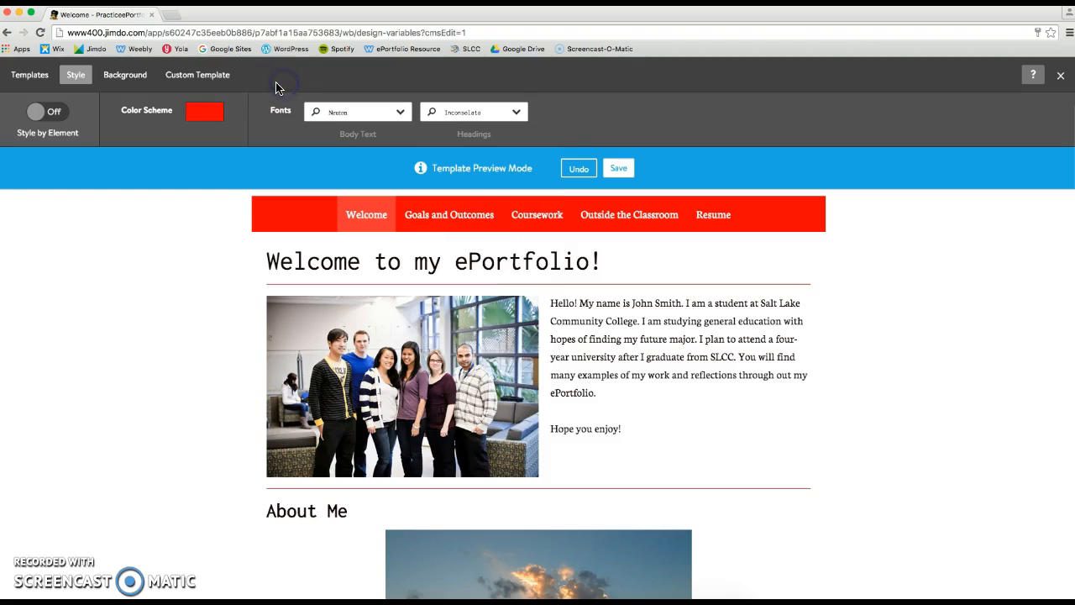
click(583, 172)
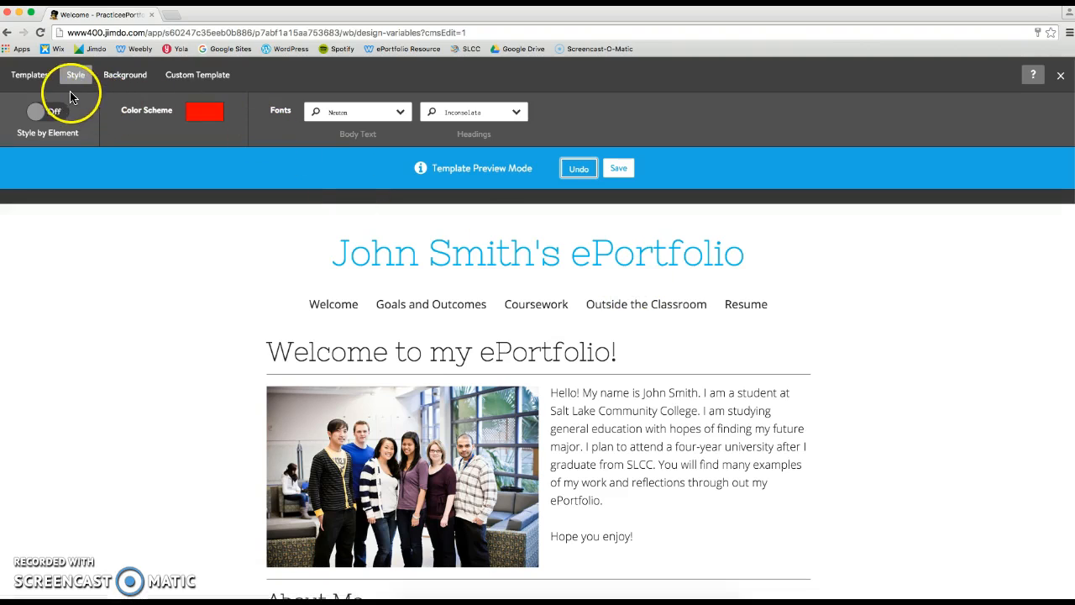
Step: Preview the Amsterdam template on the site
click(34, 77)
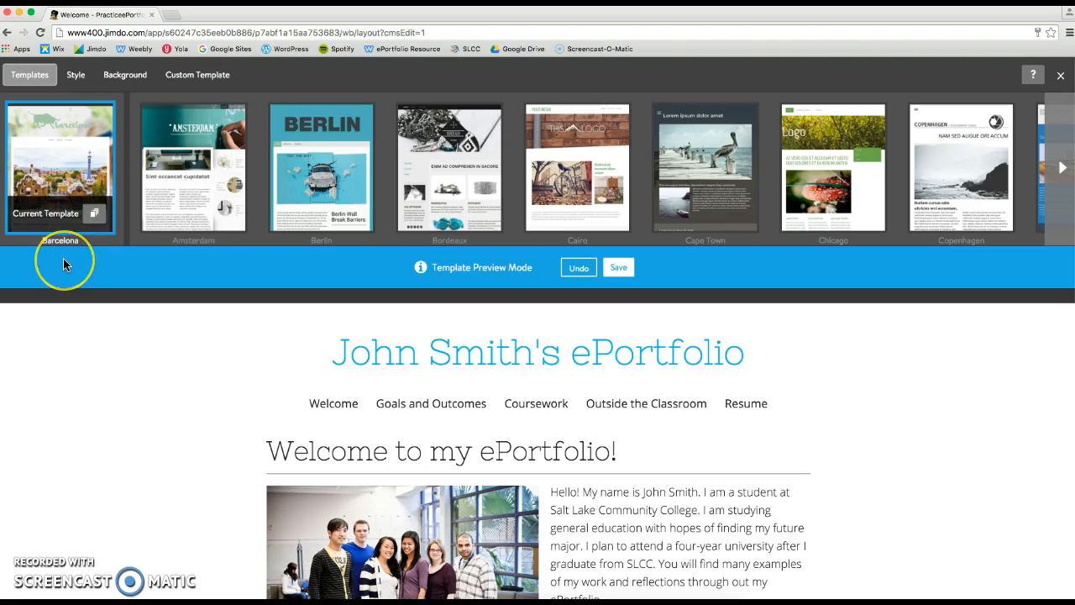
mouse_move(168, 204)
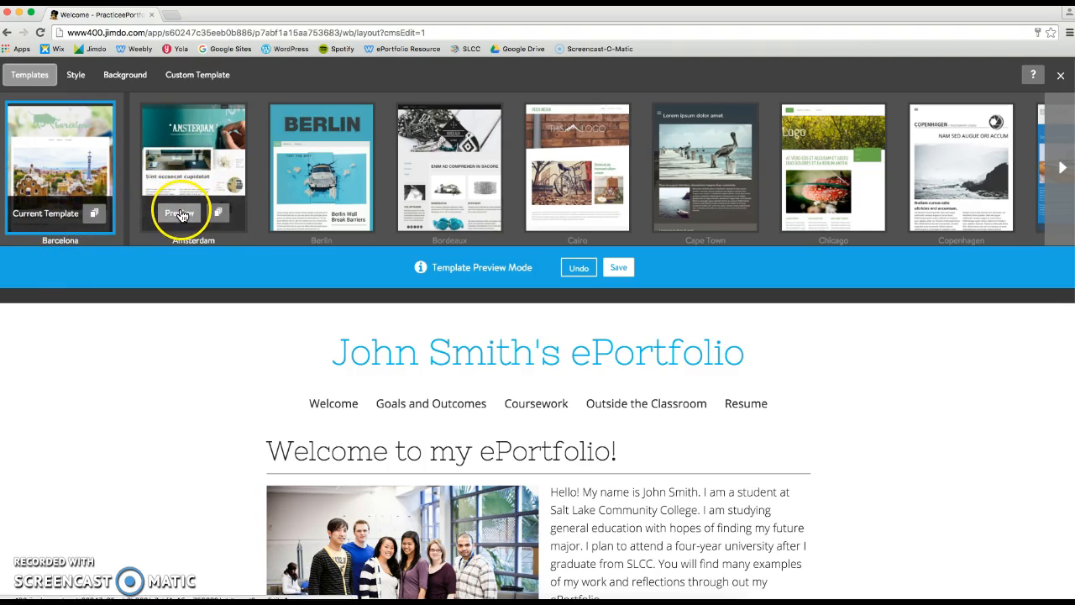
click(178, 213)
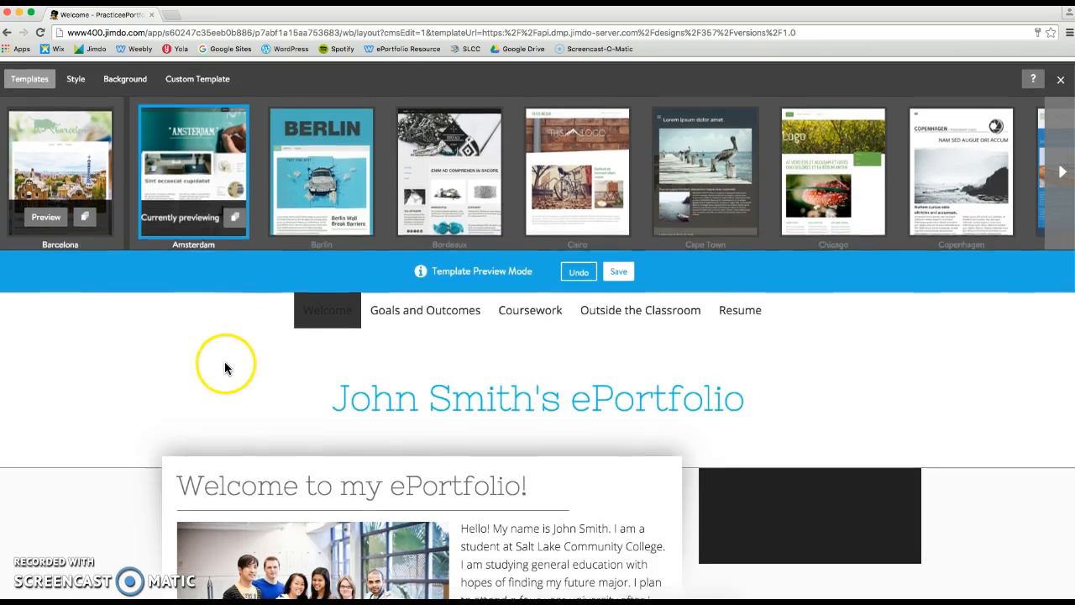
scroll(224, 369, down, 3)
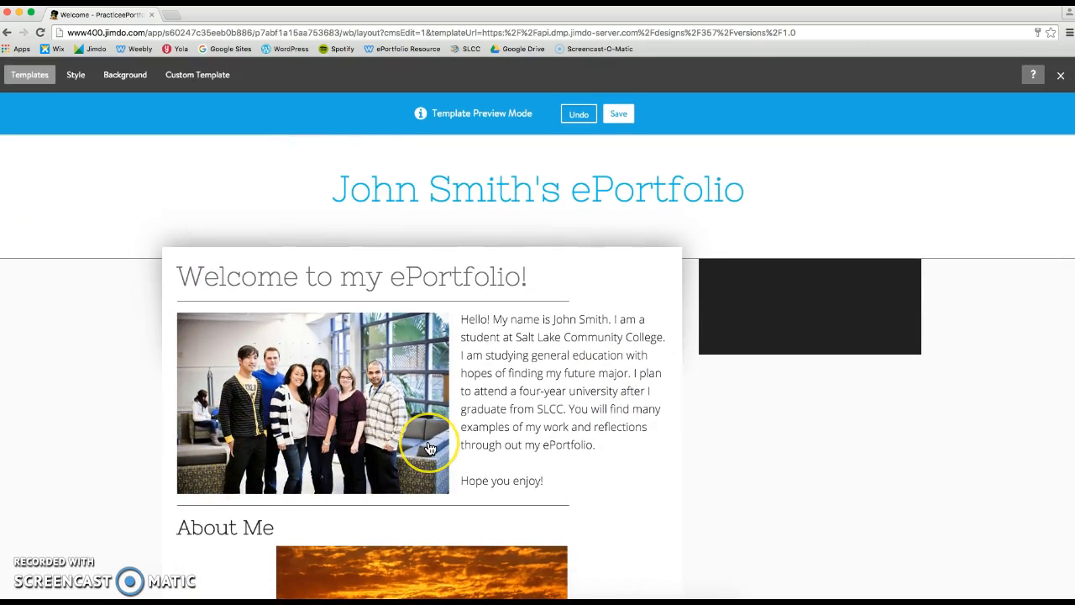
scroll(425, 429, up, 3)
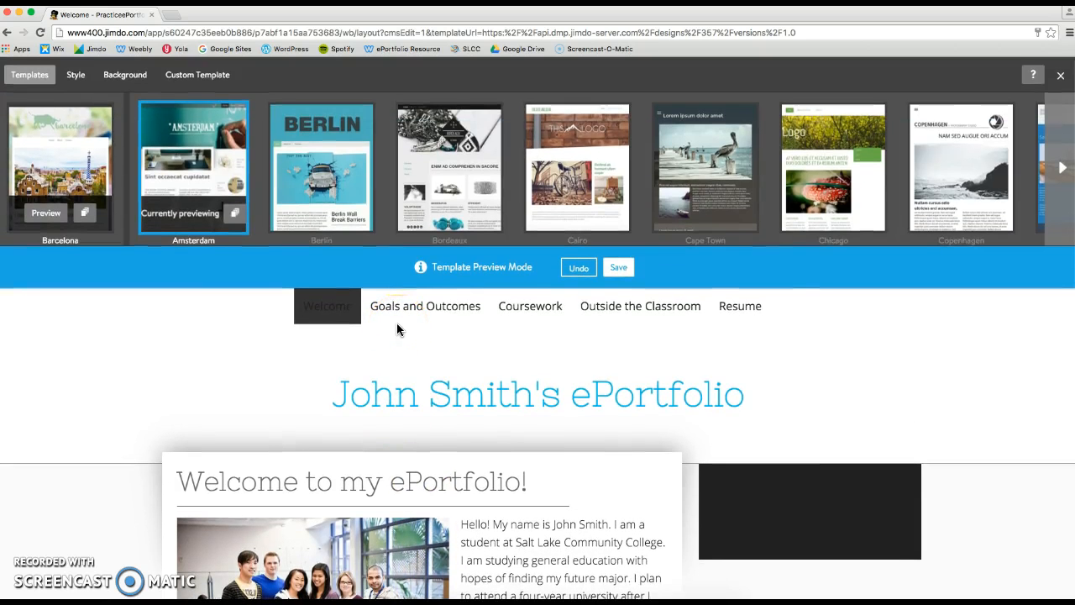
Step: Preview the Berlin template on the site
mouse_move(348, 211)
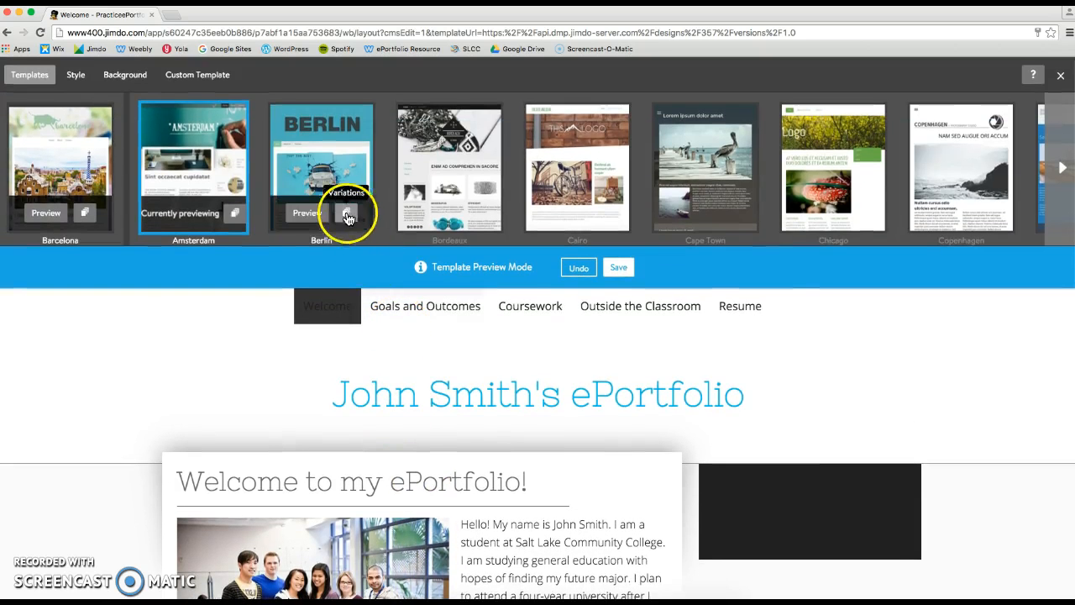
click(300, 217)
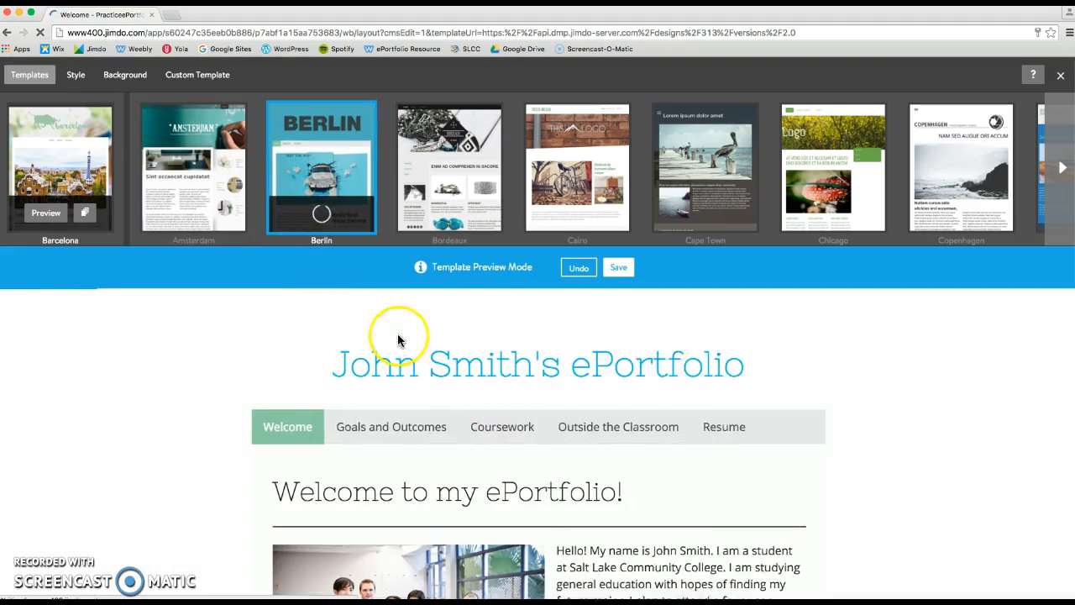
scroll(568, 431, down, 2)
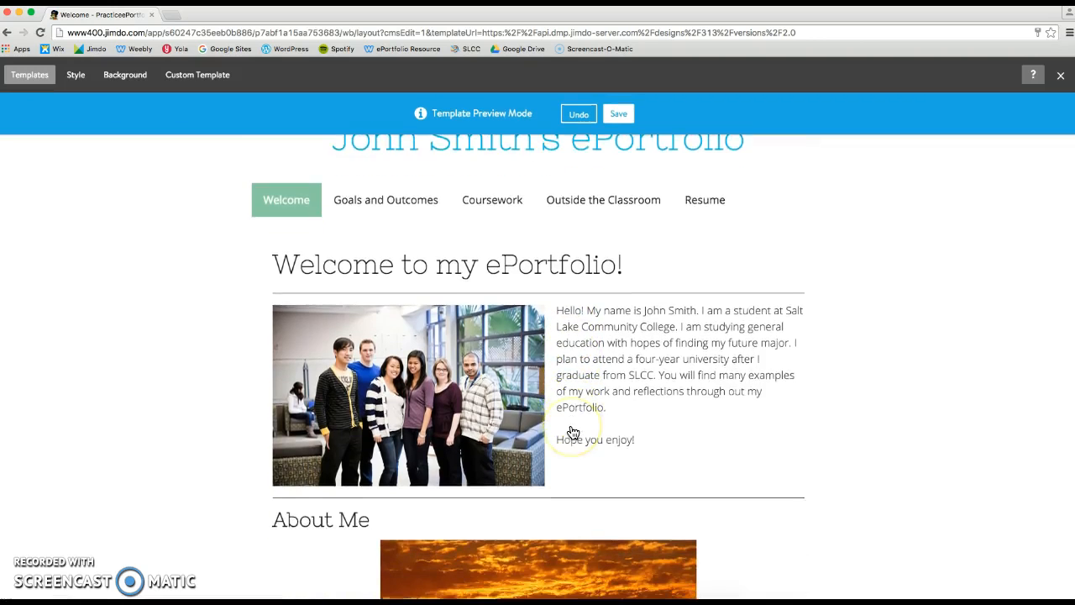
scroll(572, 432, down, 2)
scroll(571, 432, up, 5)
Step: Preview the Bordeaux template, then undo the template preview
mouse_move(424, 222)
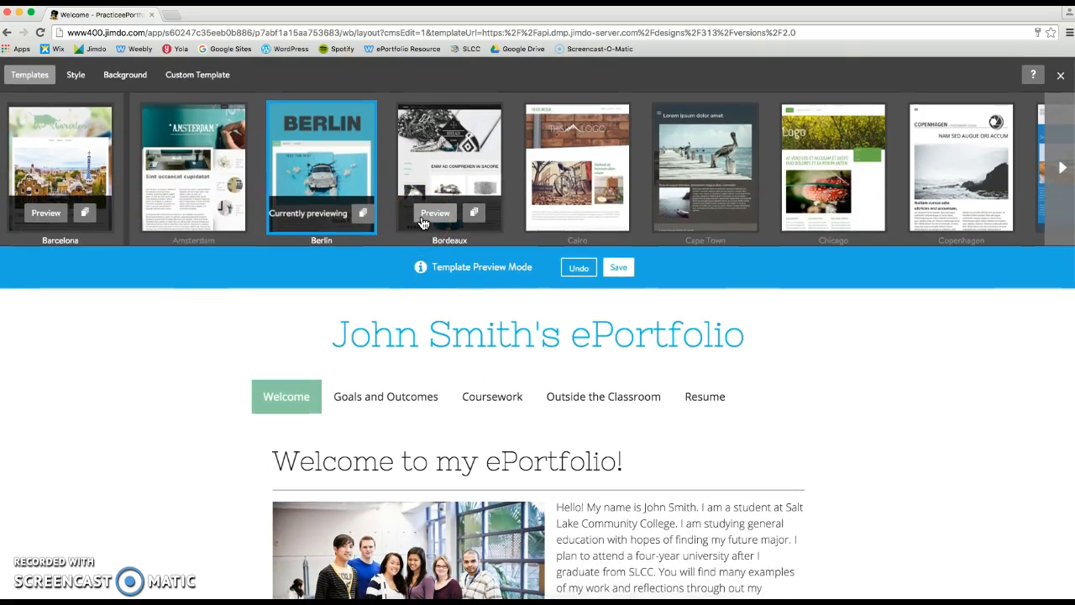
click(424, 218)
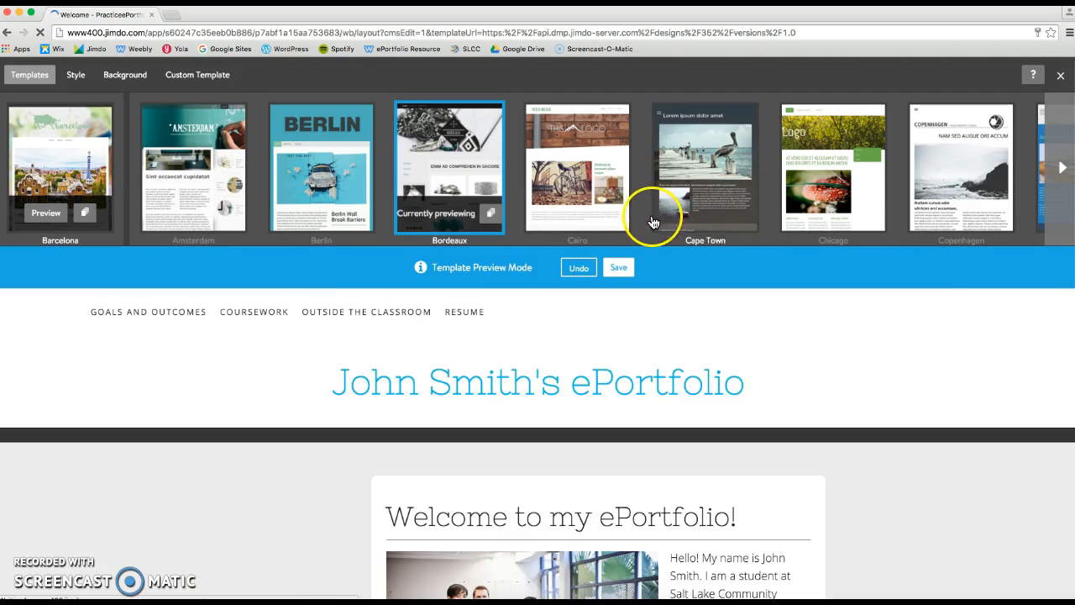
scroll(613, 336, down, 1)
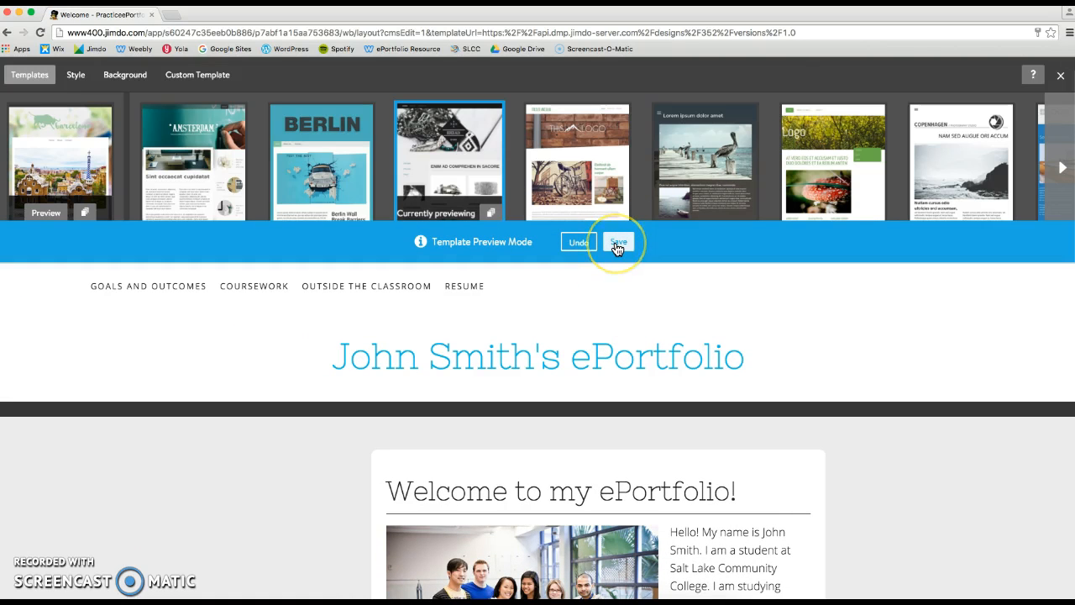
click(578, 246)
scroll(578, 249, up, 1)
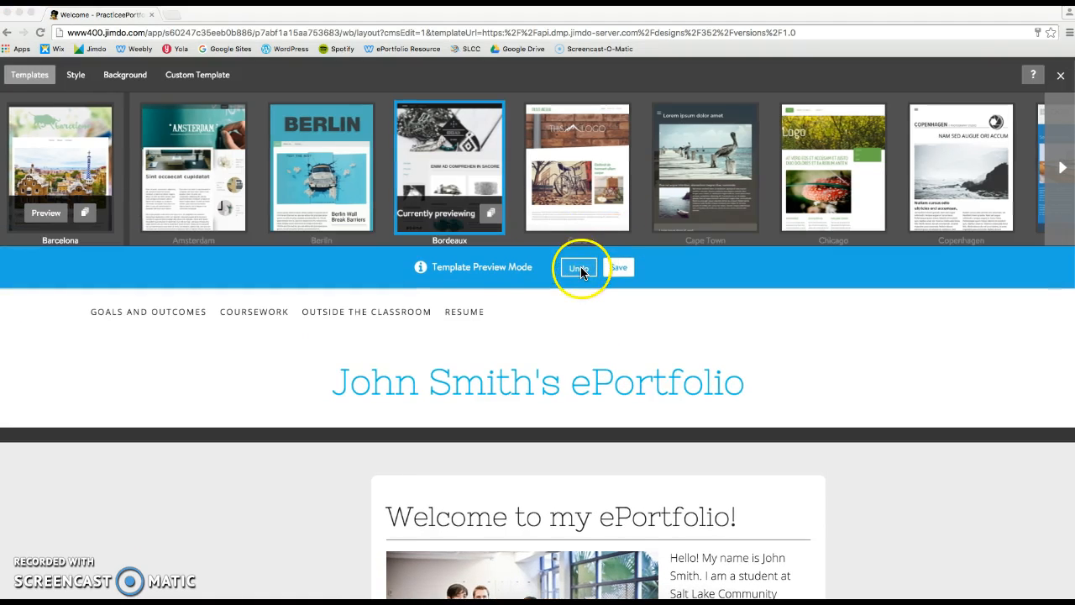
click(578, 267)
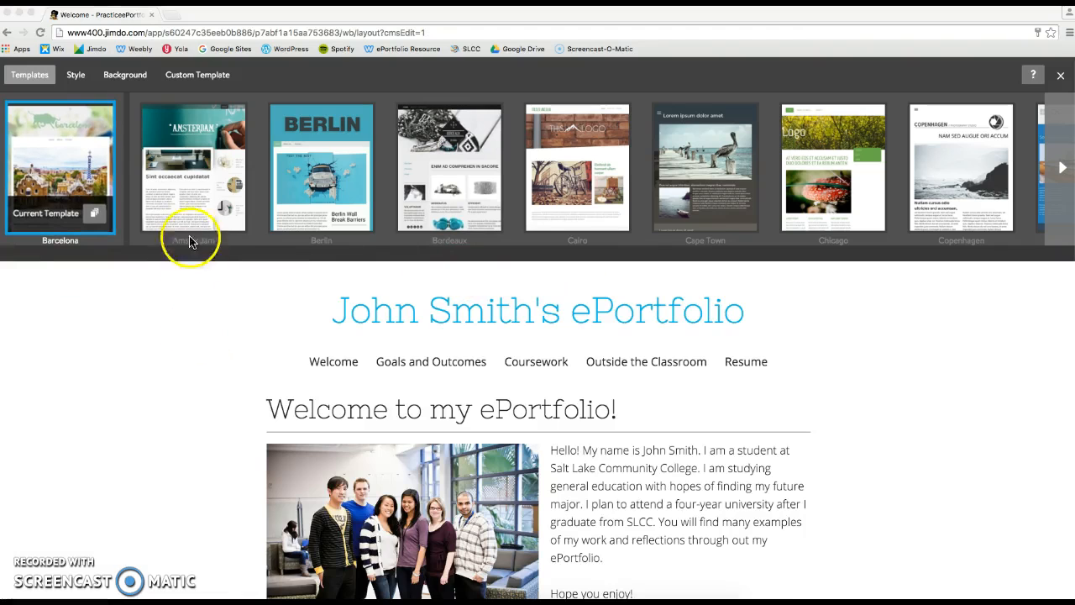
Step: Look through the Custom Template interface, close it, and return to the Style settings
click(209, 76)
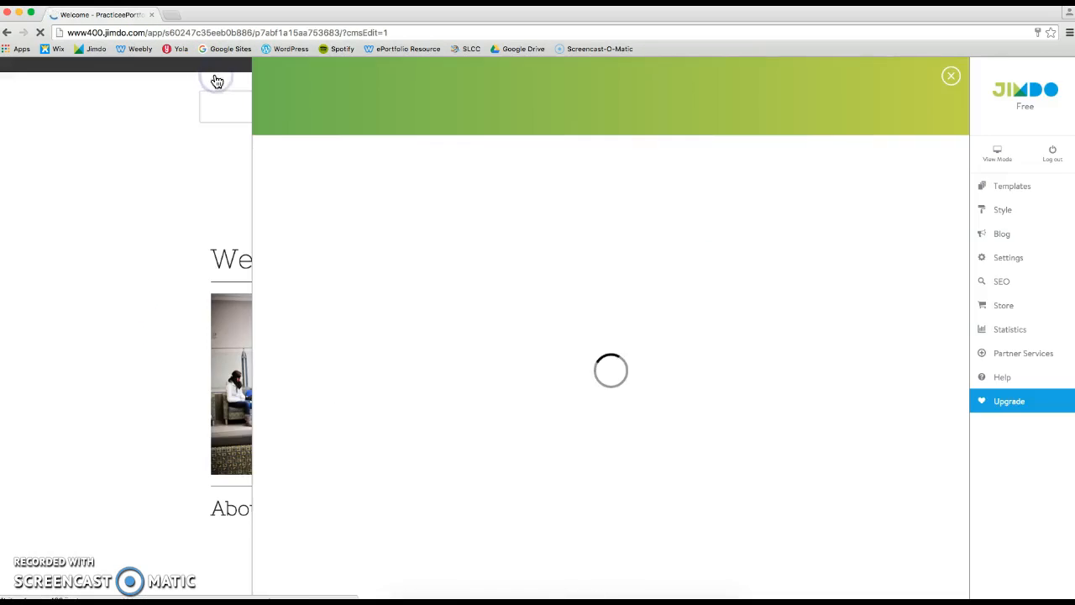
scroll(546, 349, down, 1)
scroll(547, 349, down, 7)
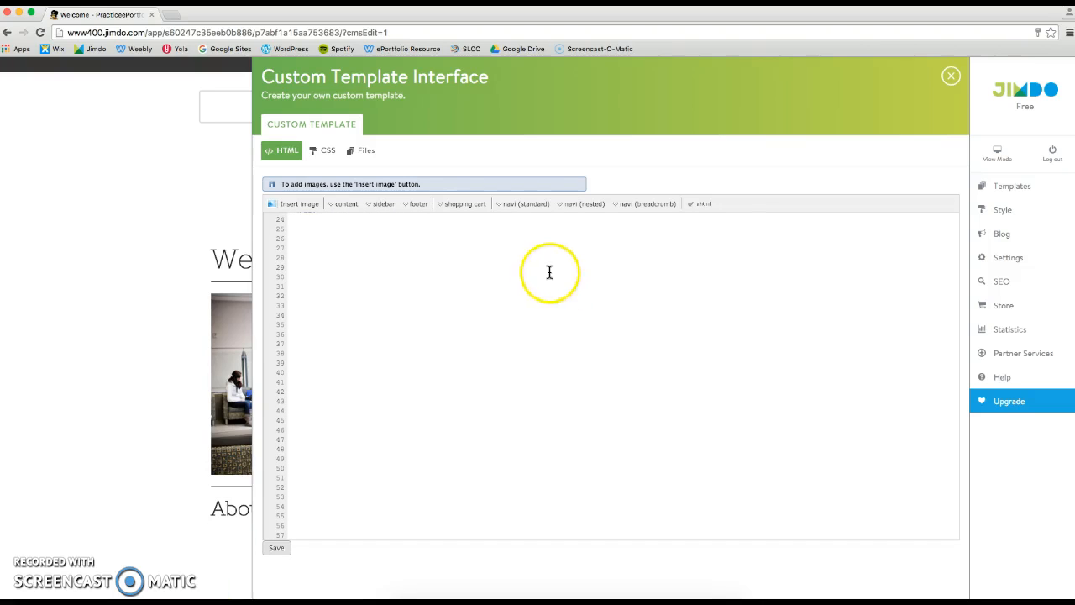
click(954, 80)
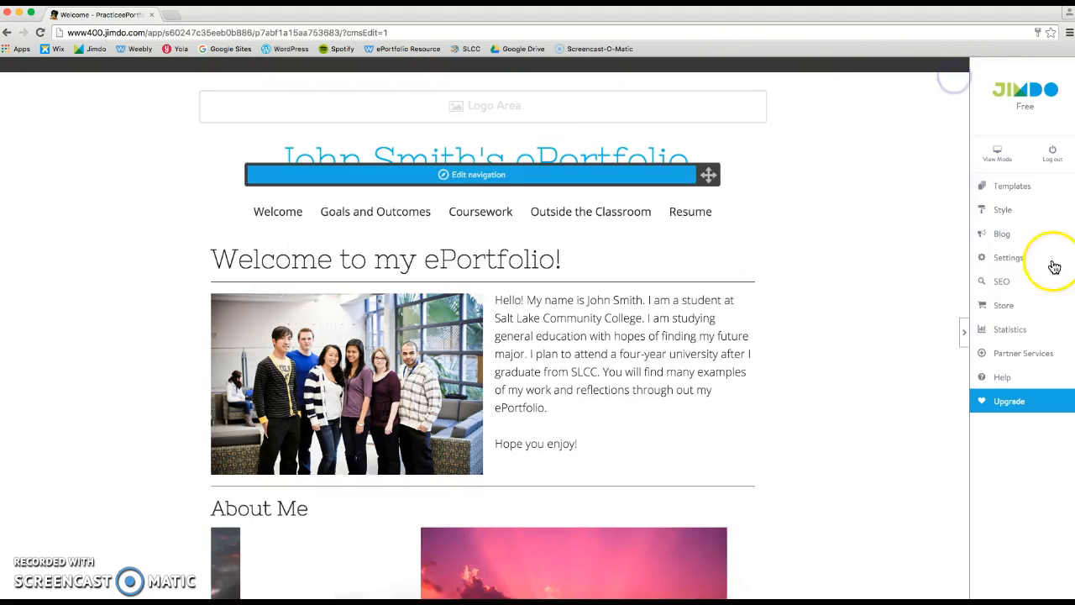
click(1008, 216)
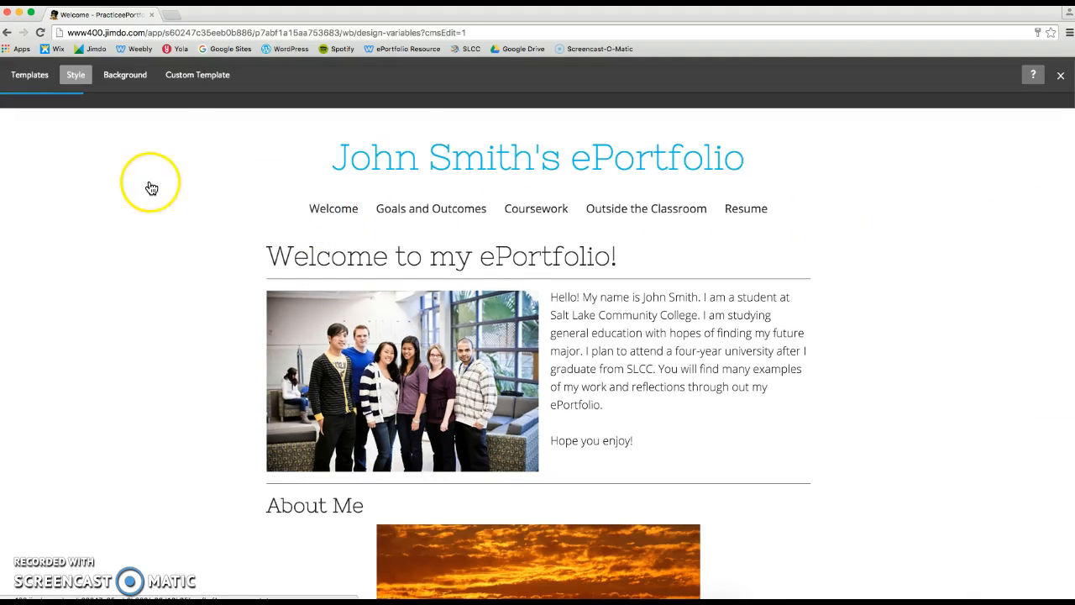